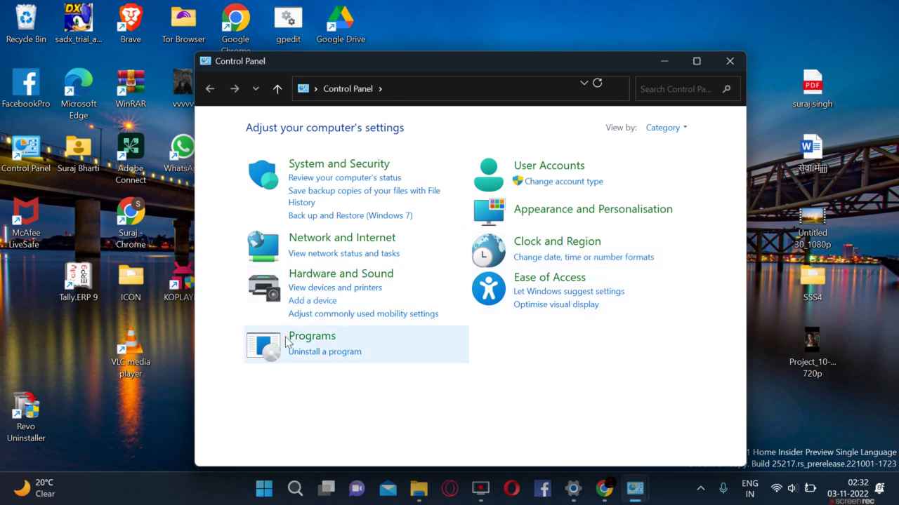
Step: Start uninstalling KOPLAYER Pro 1.4.1055 from the Programs and Features list
click(331, 353)
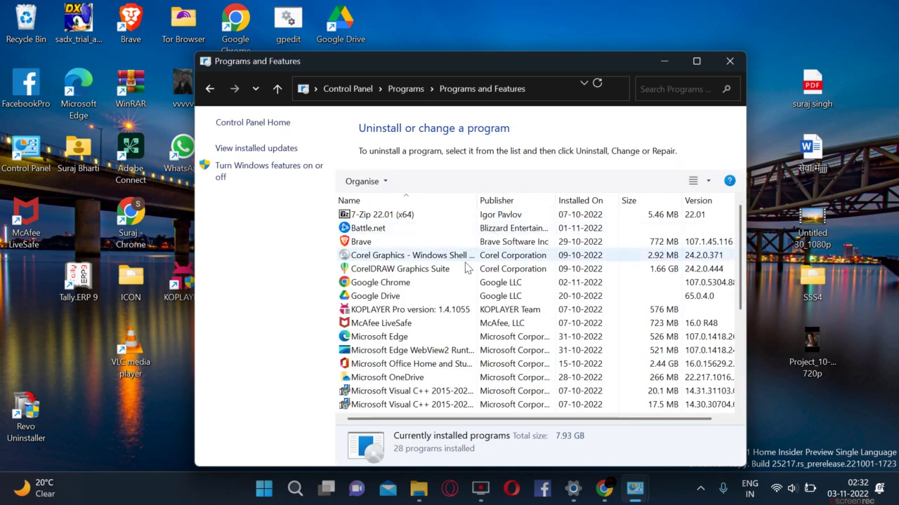
click(372, 316)
right_click(372, 316)
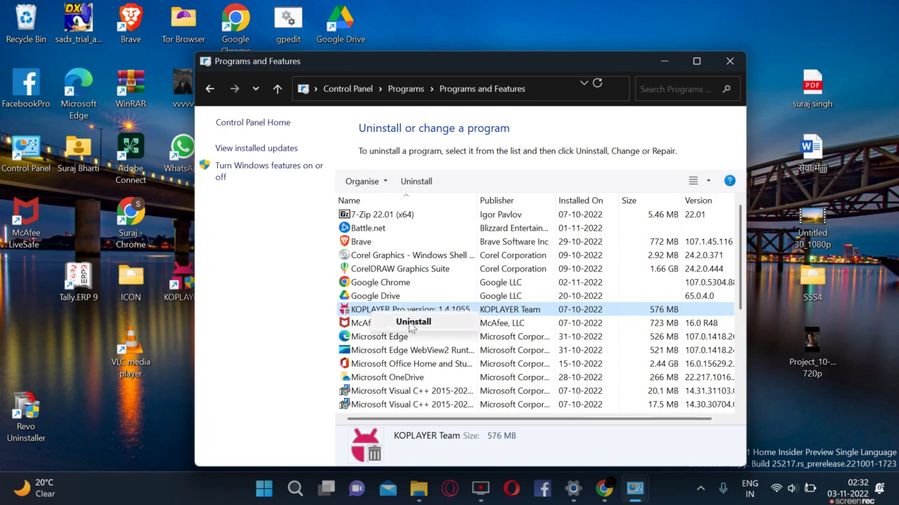
click(413, 323)
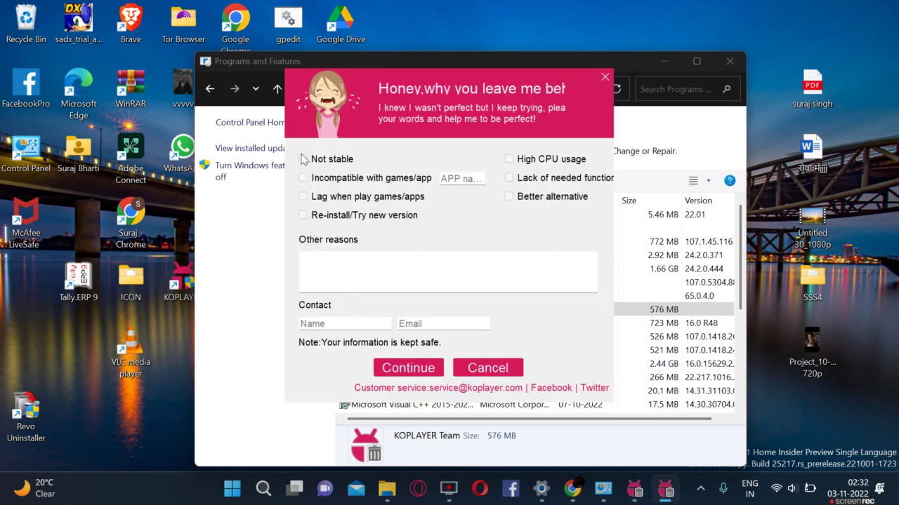
Step: Mark the survey reason as Not stable and enter 'Error' as the other reason
click(303, 160)
click(334, 285)
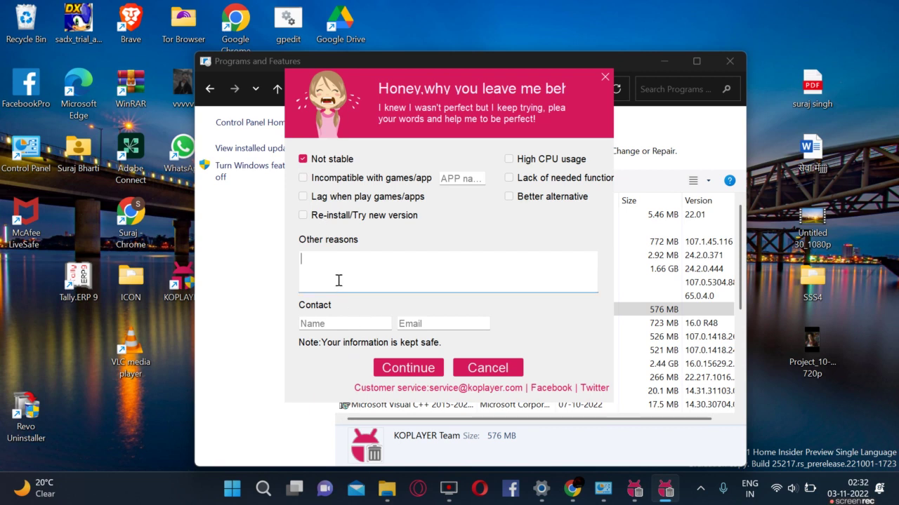
text(Error)
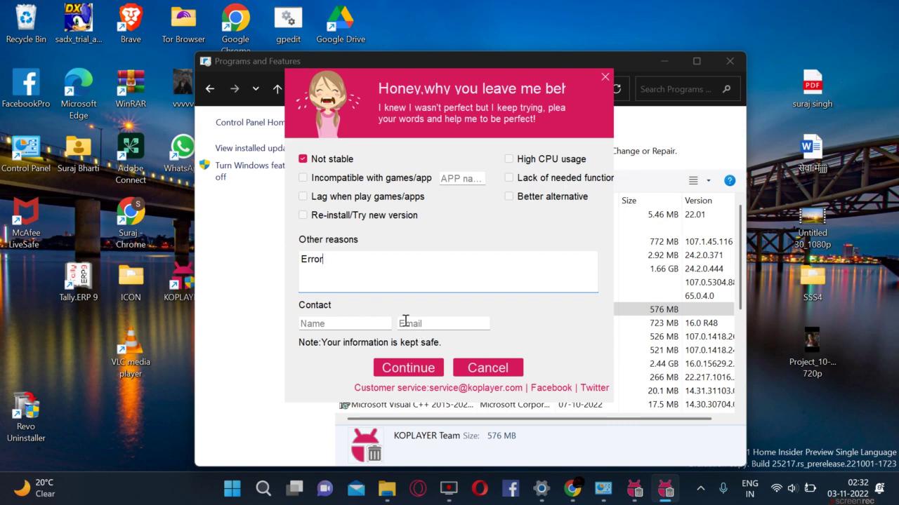
Step: Fill in the contact name and e-mail, correct the name, and submit the survey
click(342, 322)
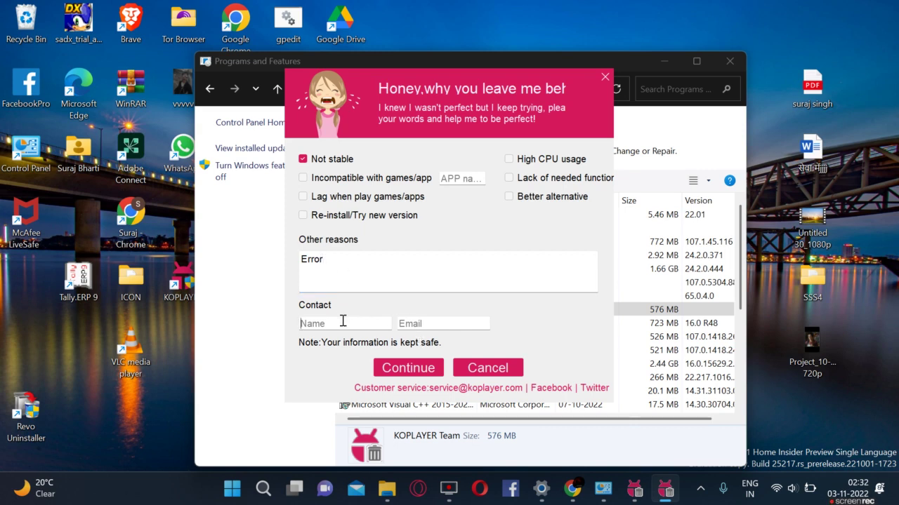
text(Ankit)
click(439, 325)
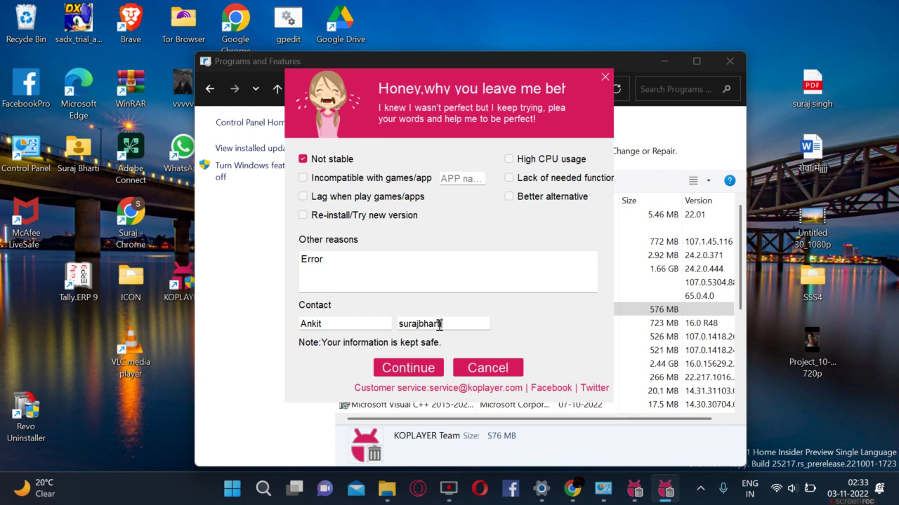
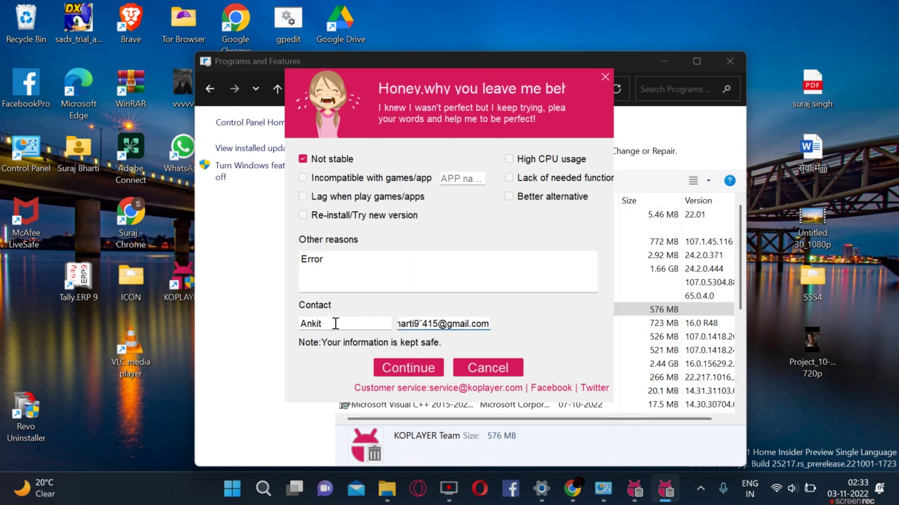
drag(335, 320, 200, 325)
text(S)
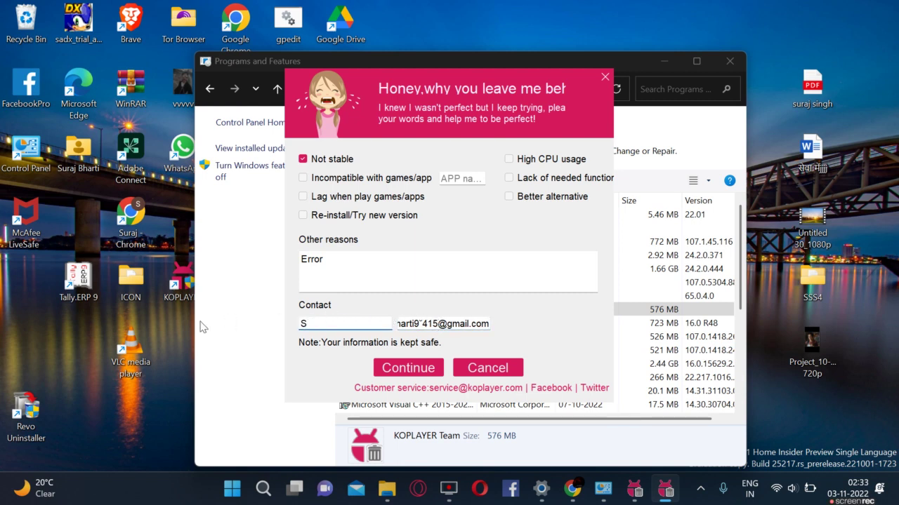
text(ooraj)
click(406, 372)
Step: Repeatedly try to continue the uninstall from the survey, raising the volume once
click(407, 370)
click(407, 370)
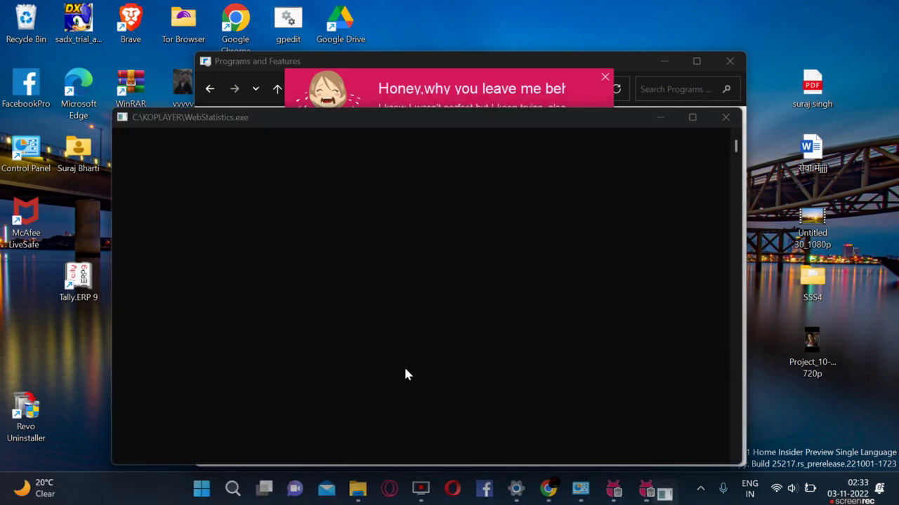
click(405, 372)
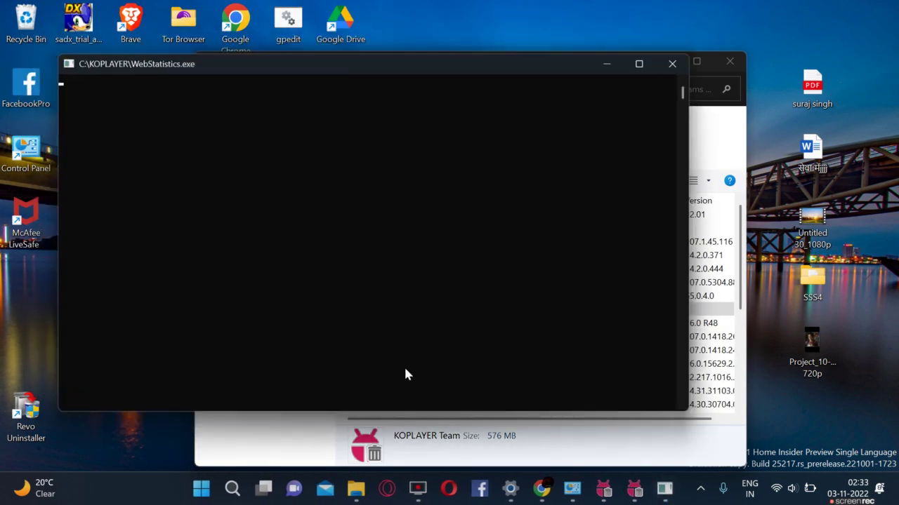
click(406, 372)
click(406, 372)
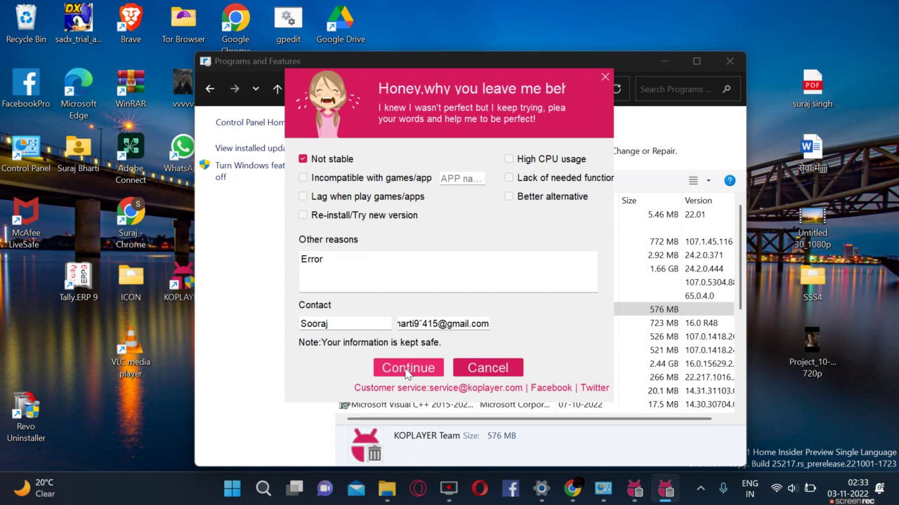
key(XF86AudioRaiseVolume)
key(XF86AudioRaiseVolume)
key(XF86AudioRaiseVolume)
click(407, 370)
click(406, 370)
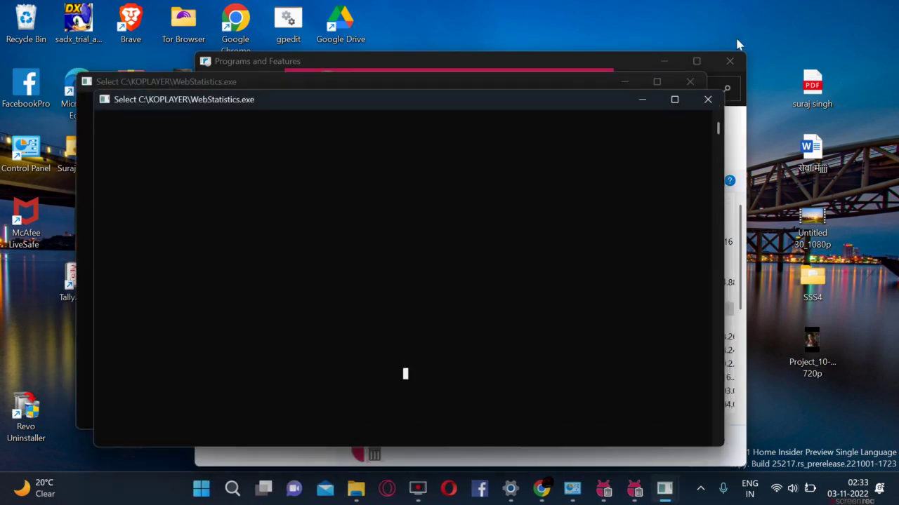
Step: Close the WebStatistics consoles and the uninstall survey dialog
click(707, 99)
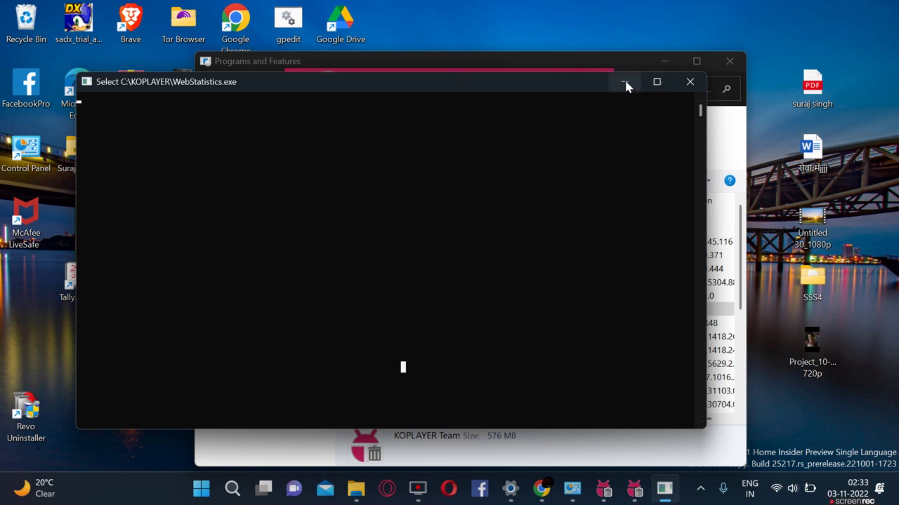
click(624, 79)
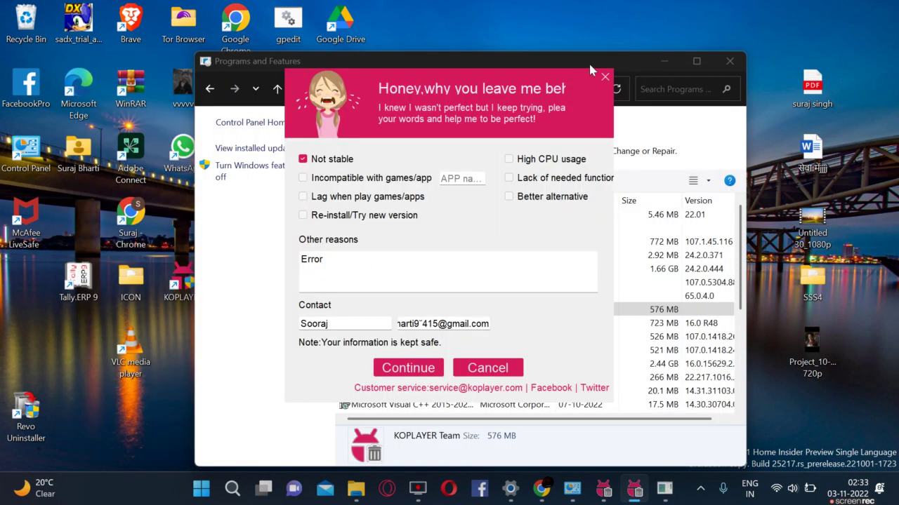
click(608, 79)
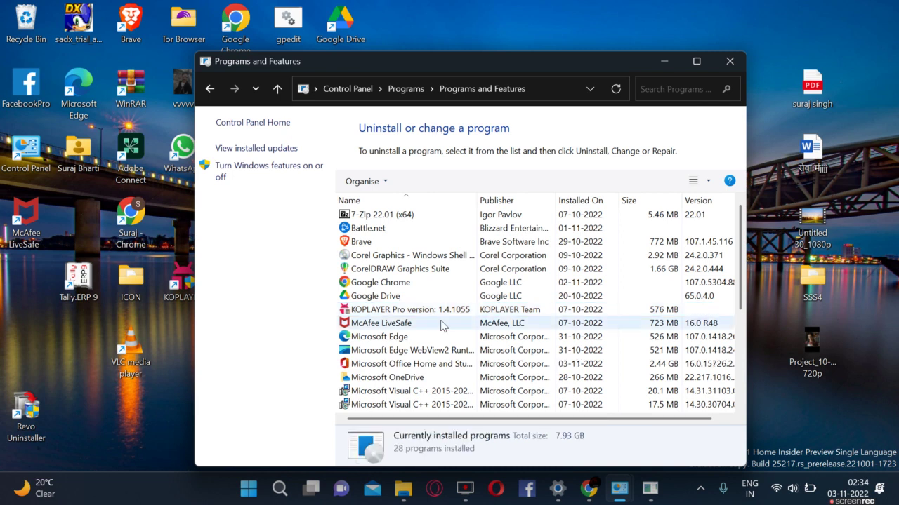
Step: Open C:\KOPLAYER via the desktop shortcut's location and browse its 85 files
drag(401, 61, 476, 53)
click(173, 280)
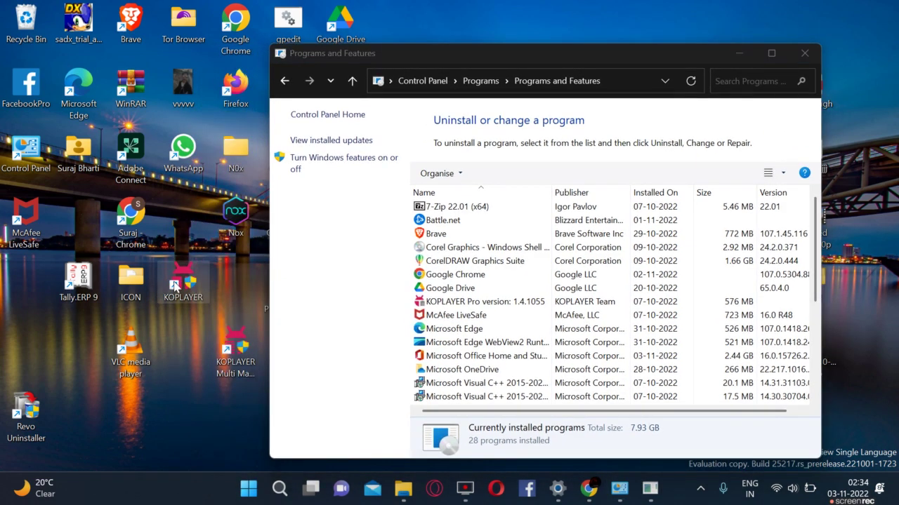
right_click(173, 280)
click(231, 240)
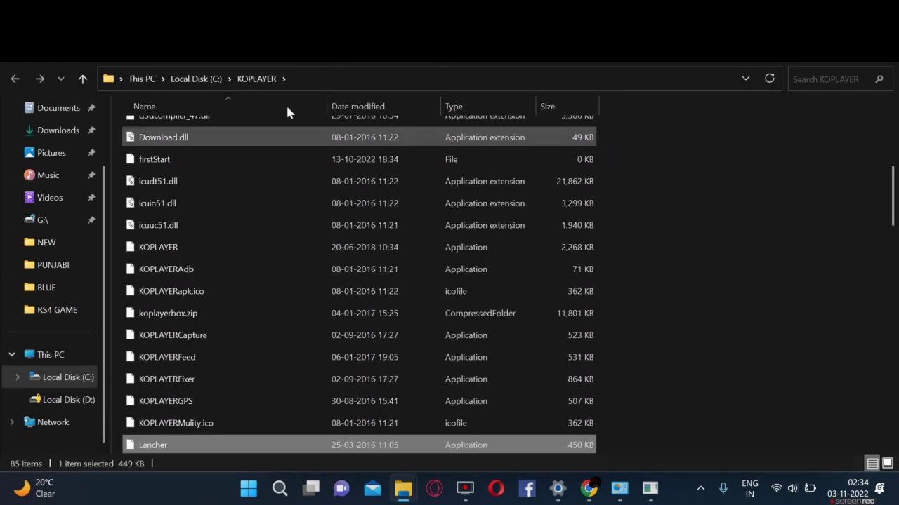
click(207, 79)
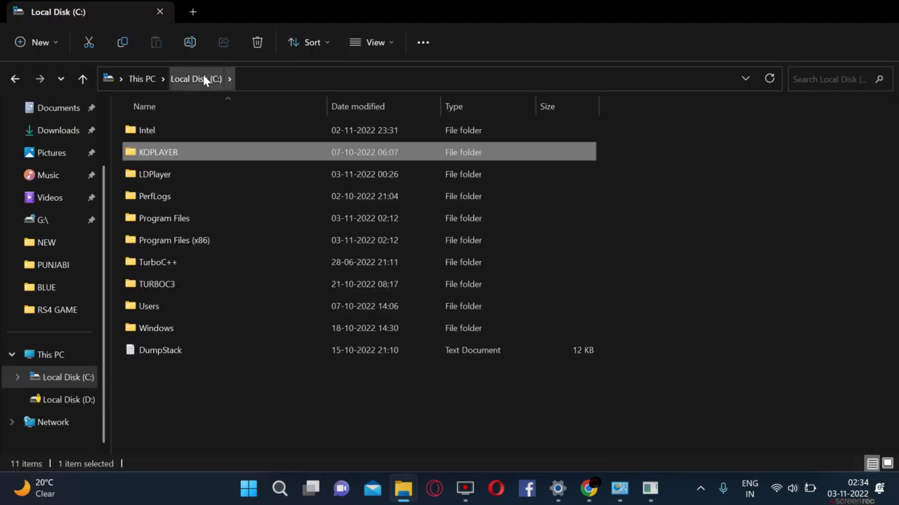
double_click(216, 157)
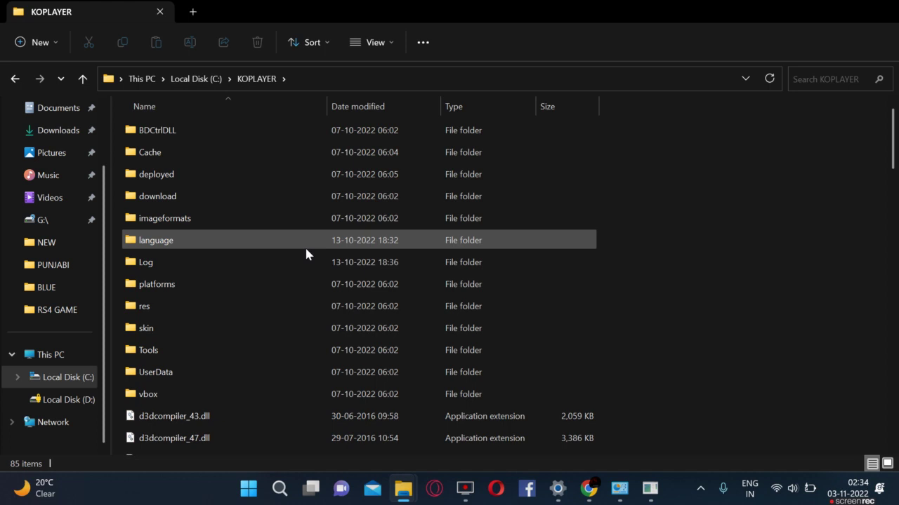
scroll(305, 246, down, 5)
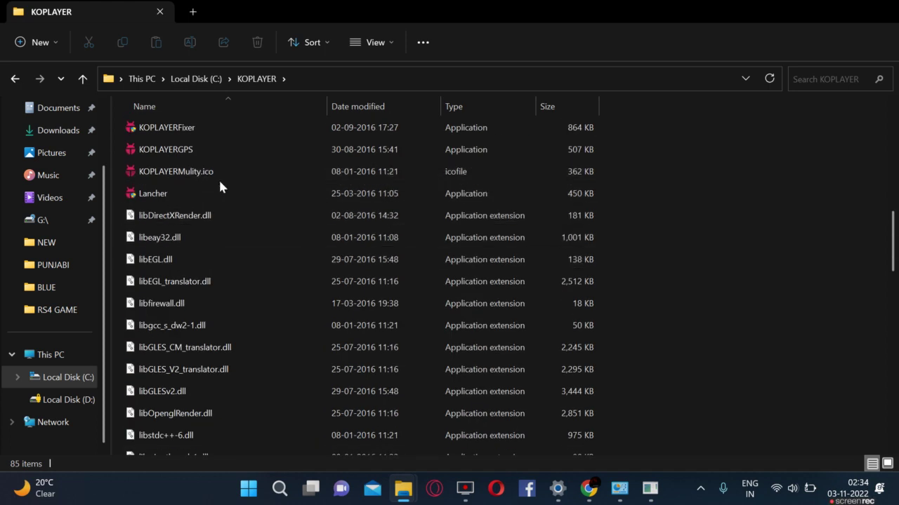
scroll(218, 179, up, 5)
scroll(218, 179, up, 1)
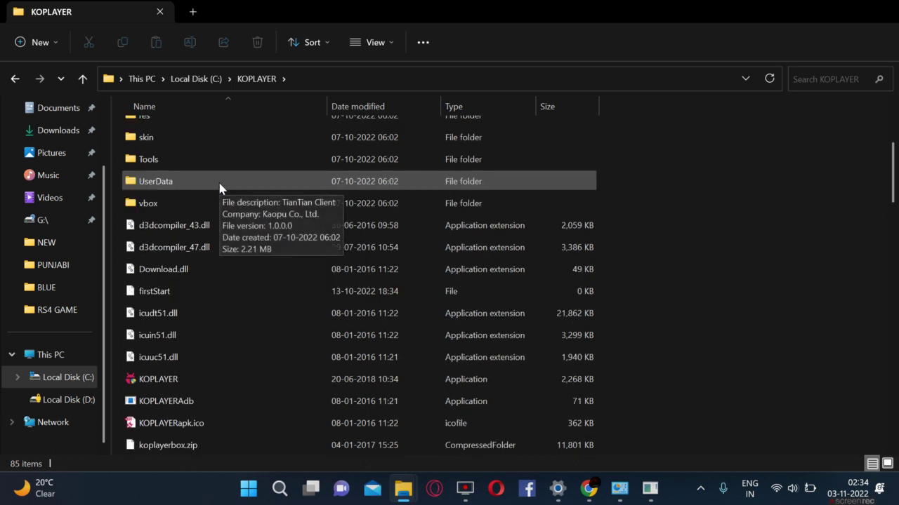
scroll(219, 185, down, 4)
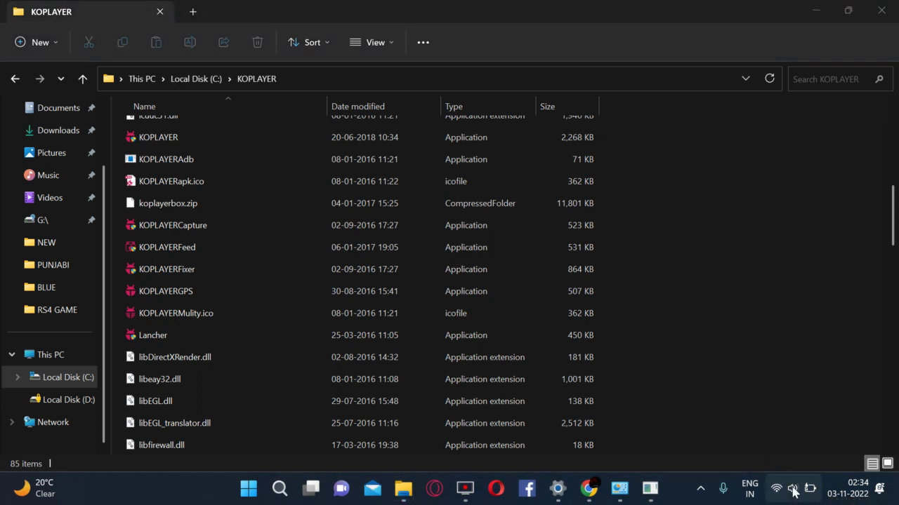
Step: Mute the system sound from Quick Settings
click(793, 492)
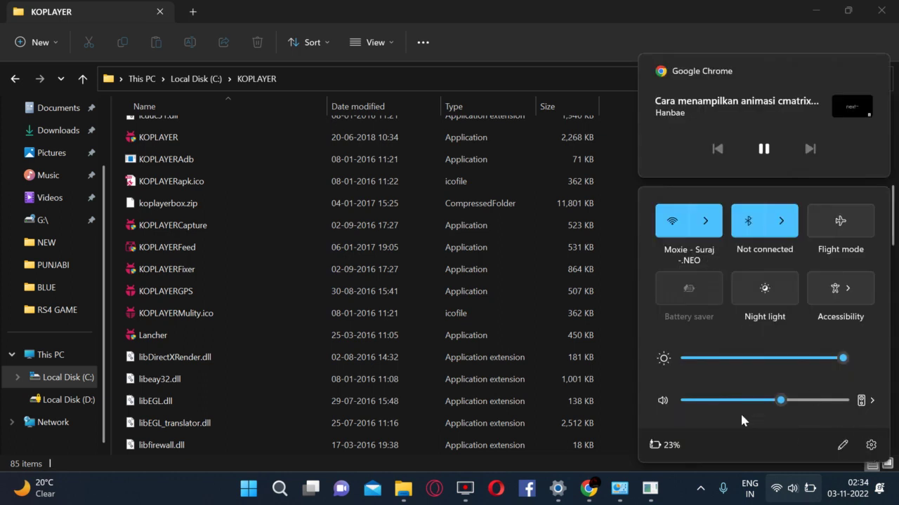
click(662, 400)
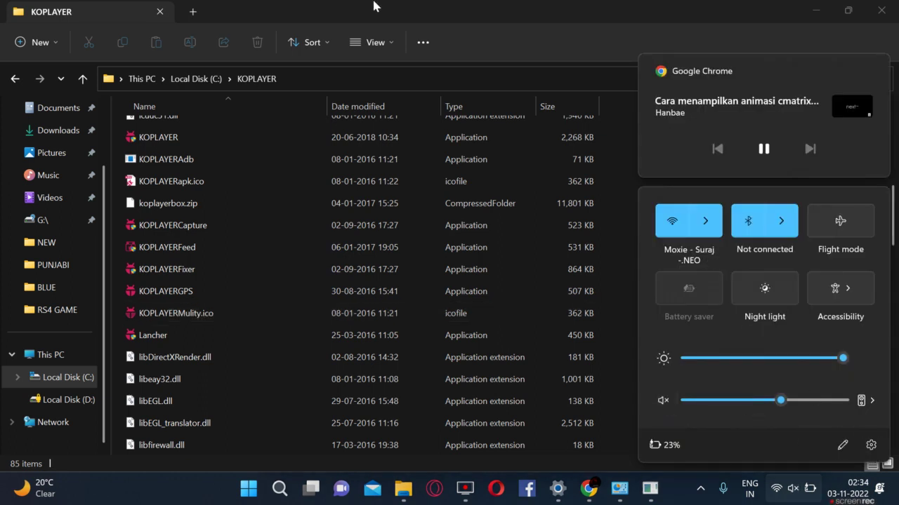
click(374, 13)
Step: Run the UninstallSurvey program from the KOPLAYER folder
scroll(305, 340, down, 10)
scroll(302, 340, down, 6)
scroll(302, 337, up, 1)
scroll(300, 342, down, 1)
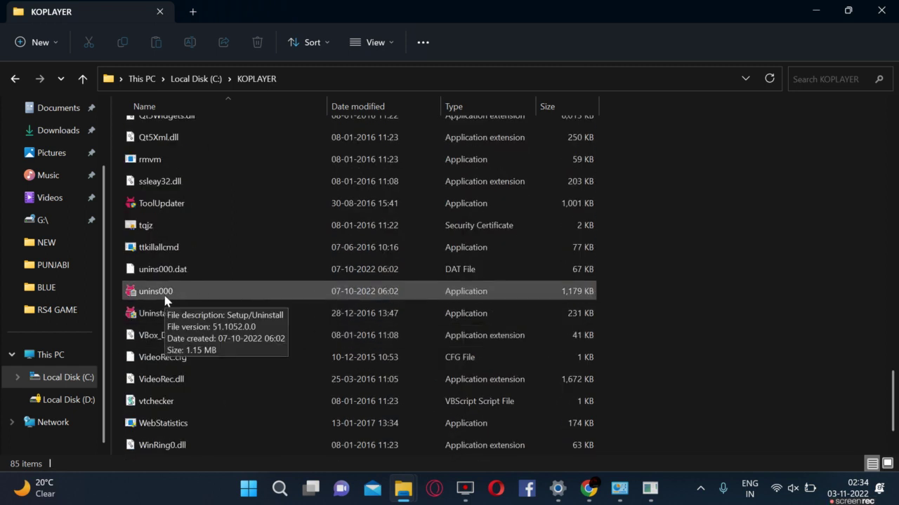
click(167, 316)
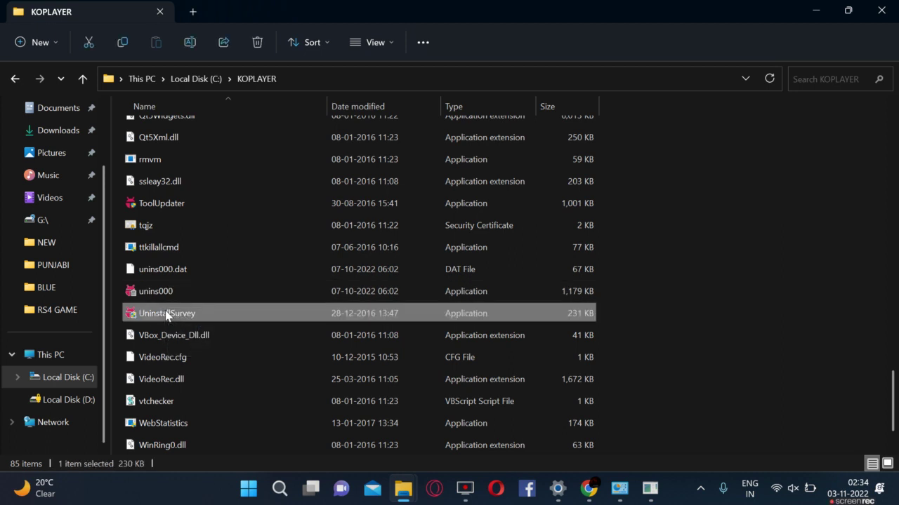
right_click(166, 316)
click(144, 319)
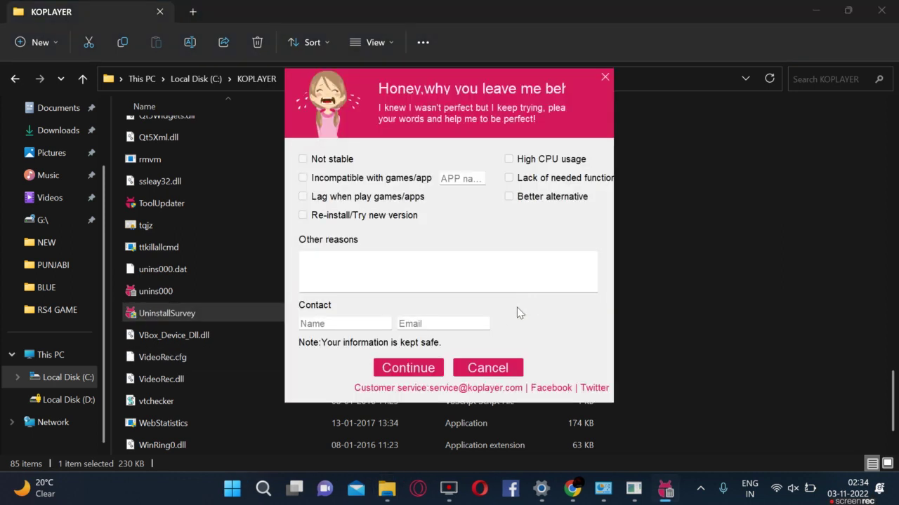
Step: Submit the survey, confirm the program installed correctly, and bring up the WebStatistics console
click(409, 369)
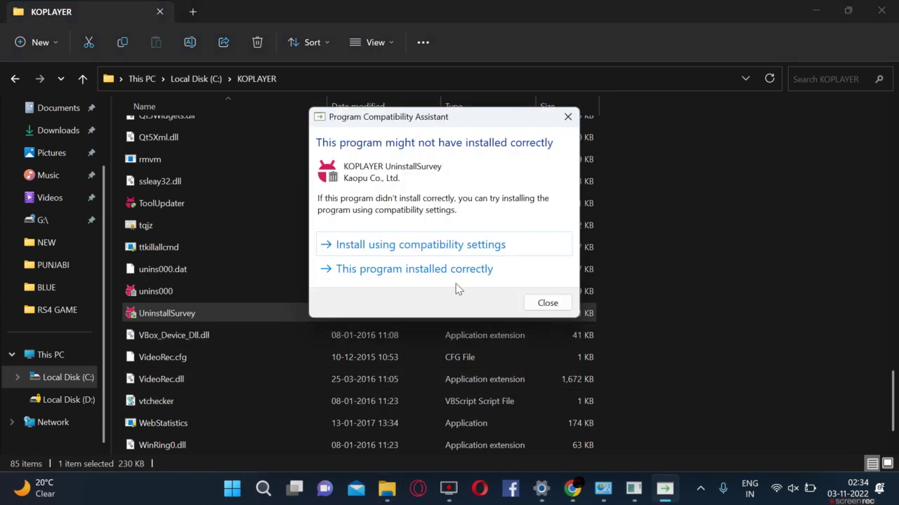
click(433, 252)
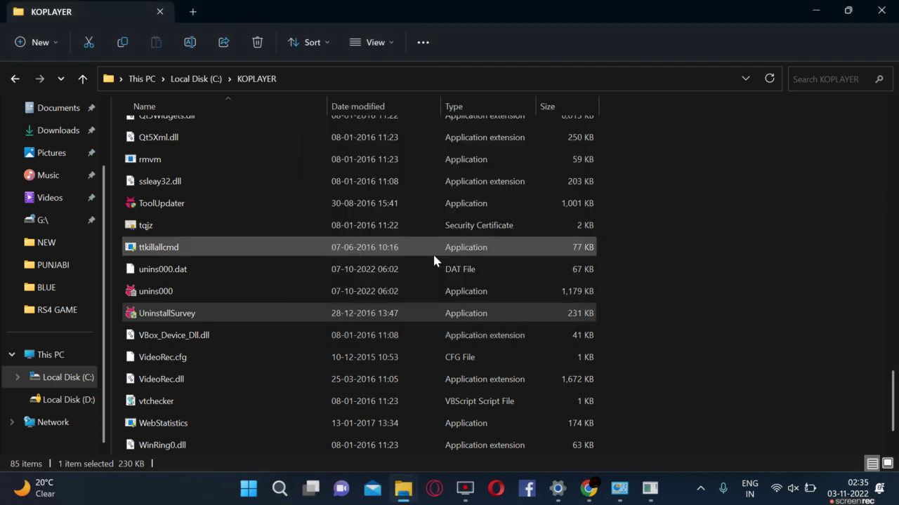
click(650, 490)
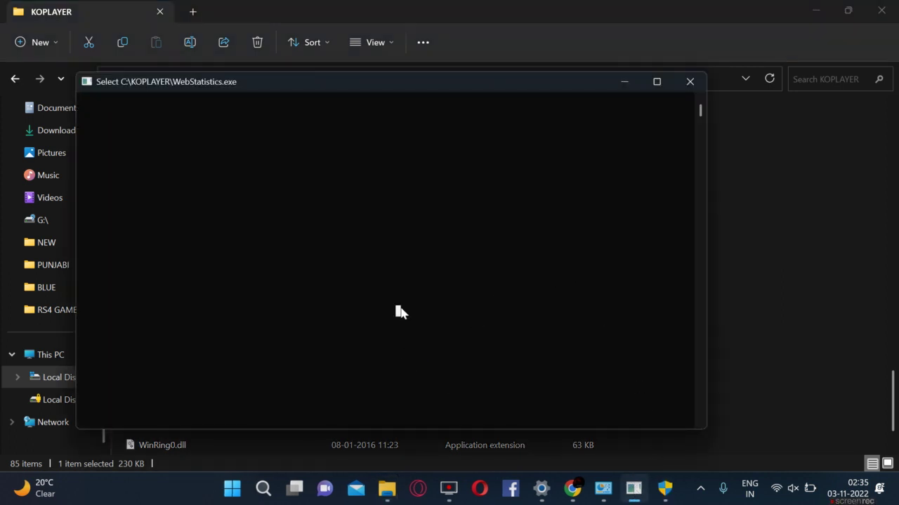
click(667, 498)
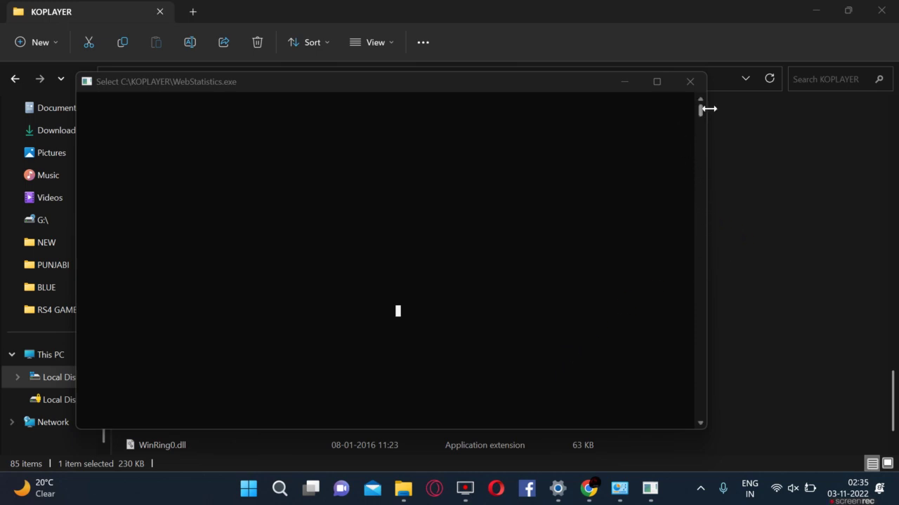
Step: Move aside and close the WebStatistics console, cancel the reappeared survey, and select unins000
drag(701, 112, 711, 200)
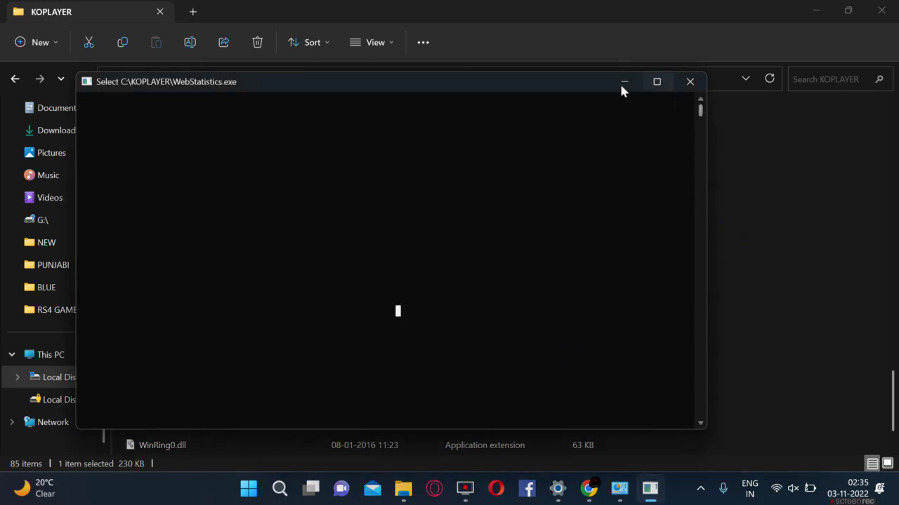
drag(560, 84, 678, 92)
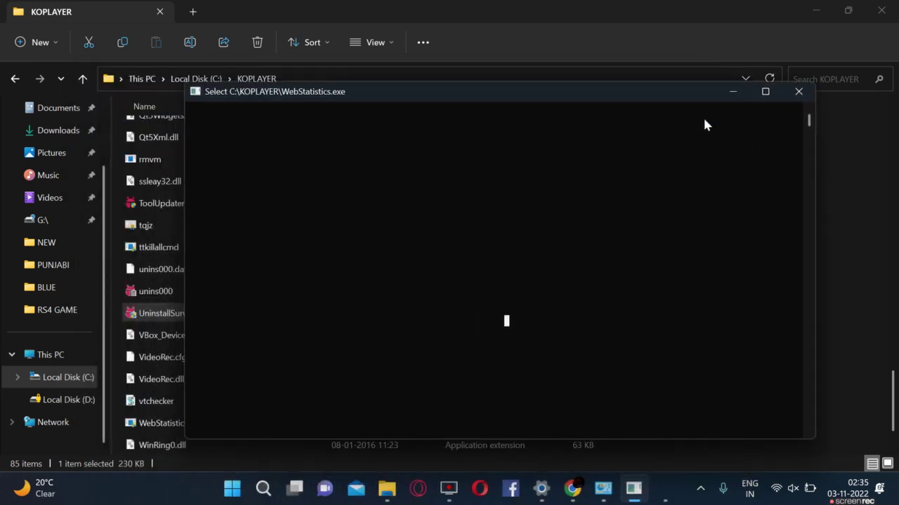
click(798, 94)
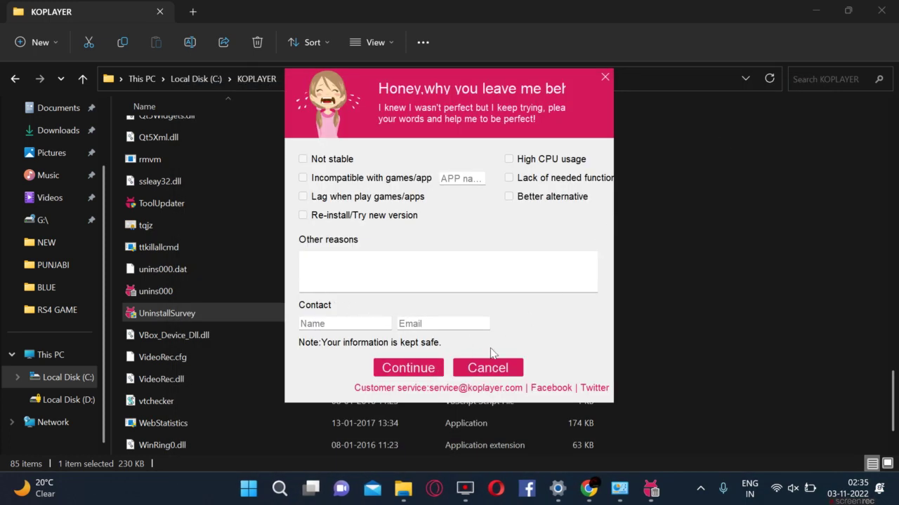
click(497, 369)
click(178, 291)
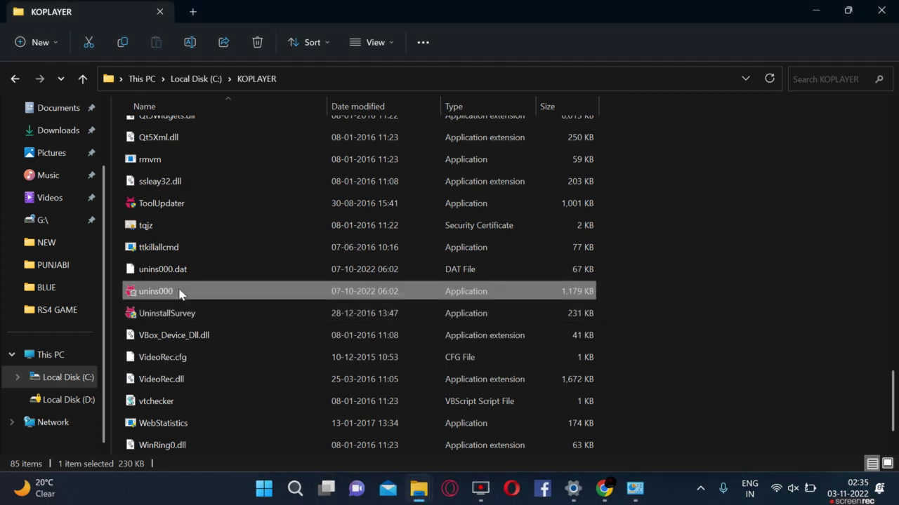
Step: Launch unins000 and fill its survey with reason 'crashes' plus a contact name and e-mail
right_click(179, 294)
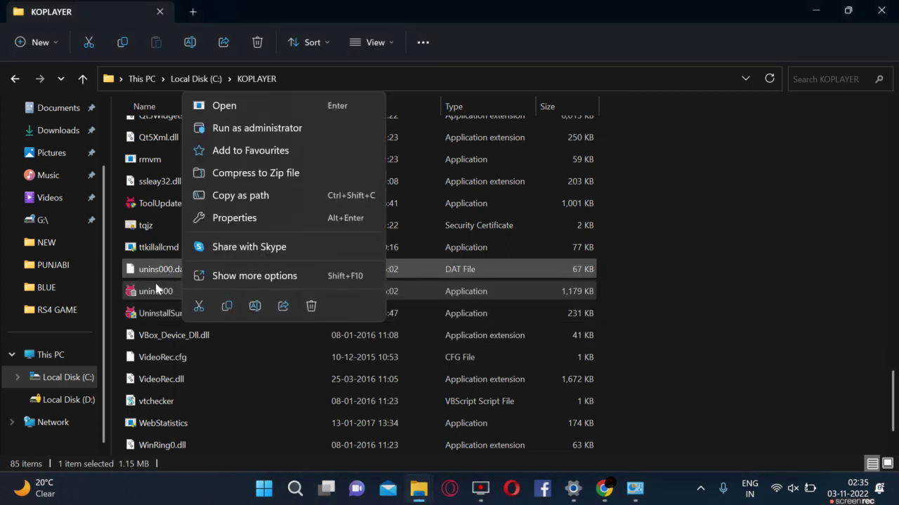
key(Return)
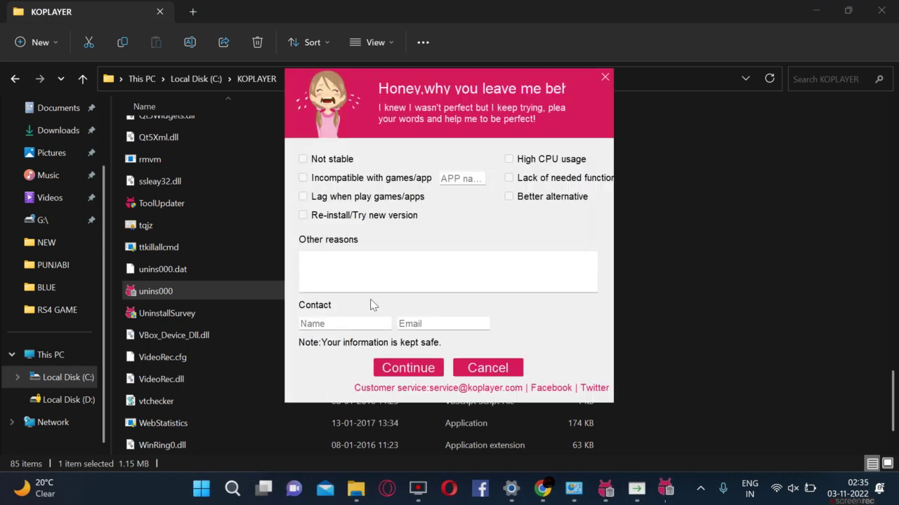
click(350, 281)
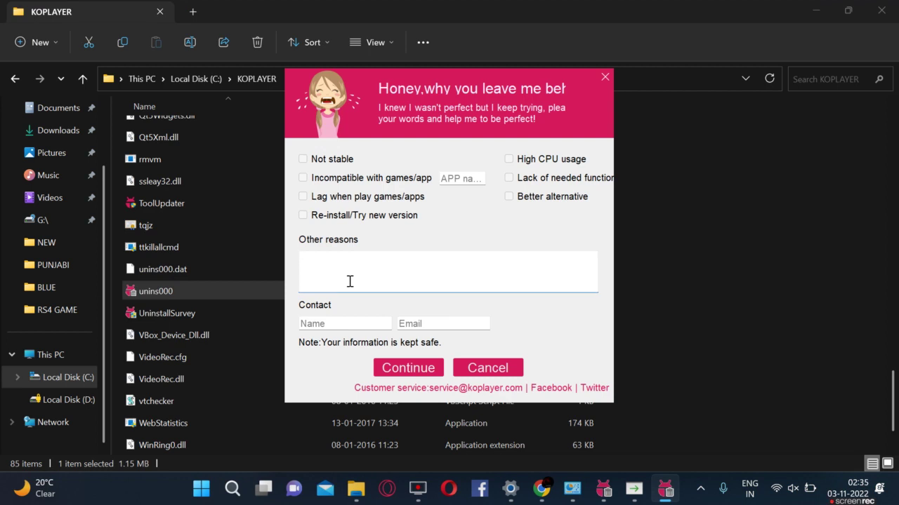
text(crashesh)
click(332, 324)
text(suraj)
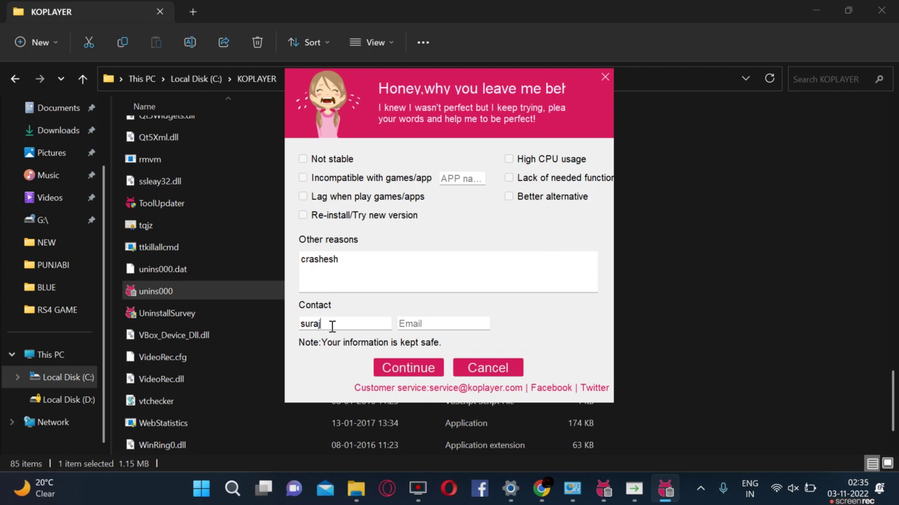
click(433, 324)
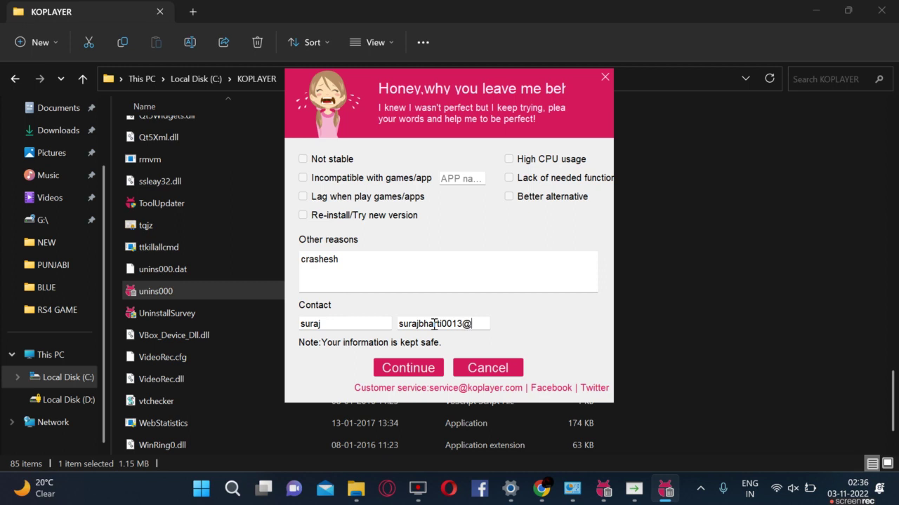
text(mail.com)
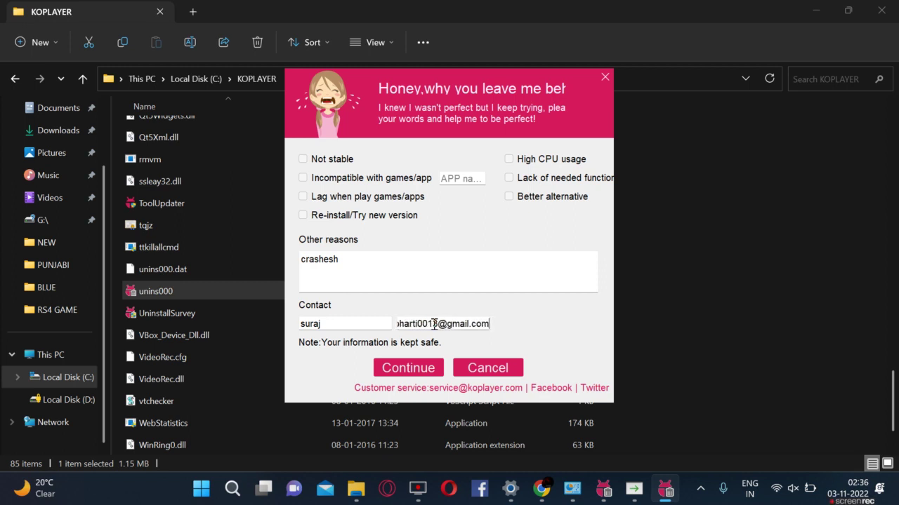
Step: Copy the contact address, then cancel the survey and close the compatibility prompt
click(406, 368)
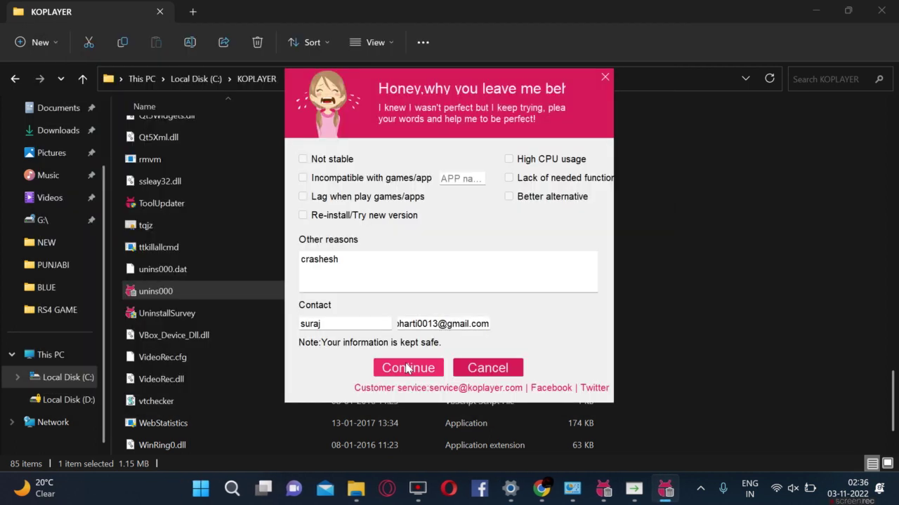
click(406, 367)
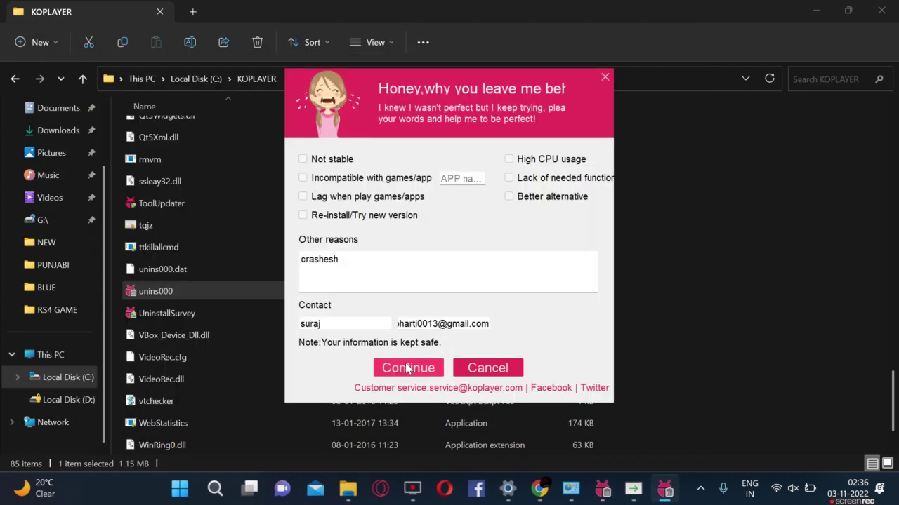
triple_click(415, 324)
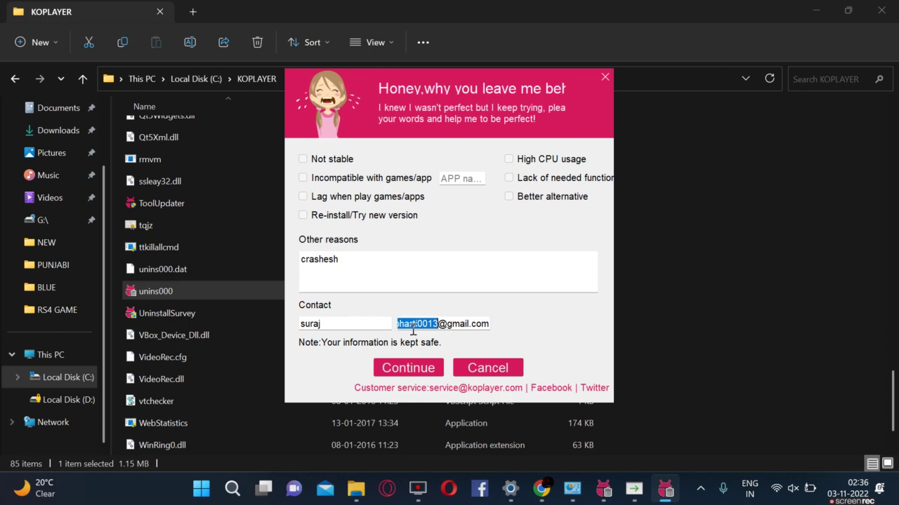
right_click(417, 326)
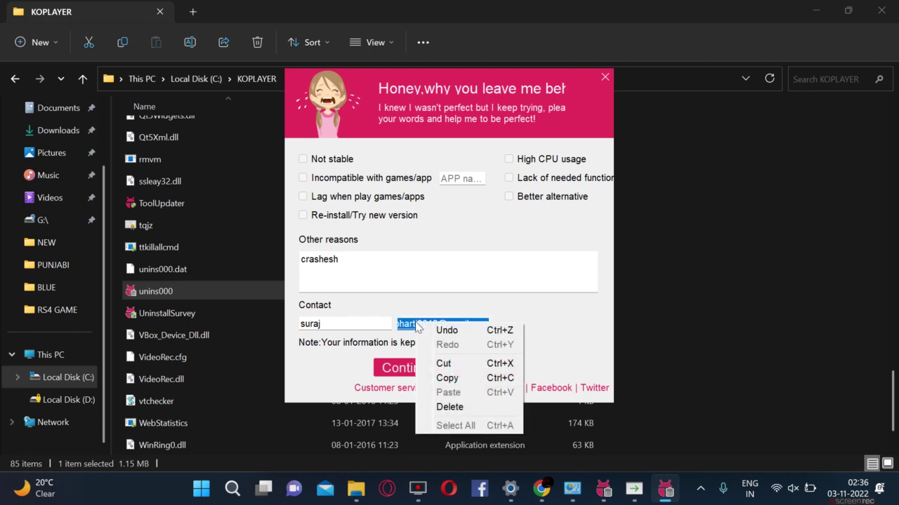
click(448, 379)
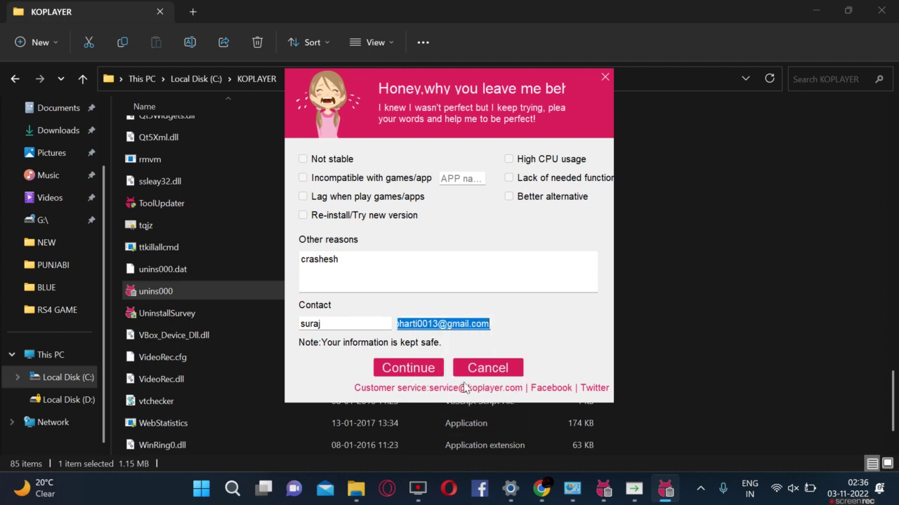
click(478, 369)
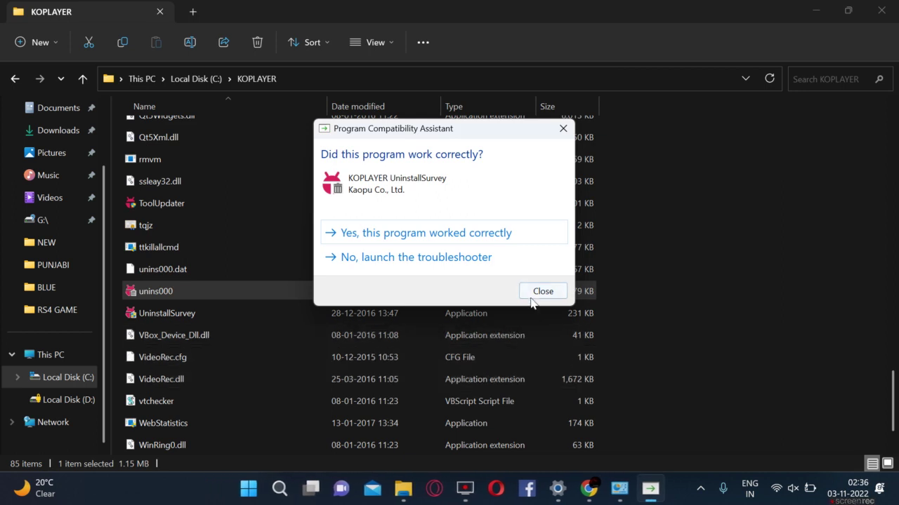
click(539, 292)
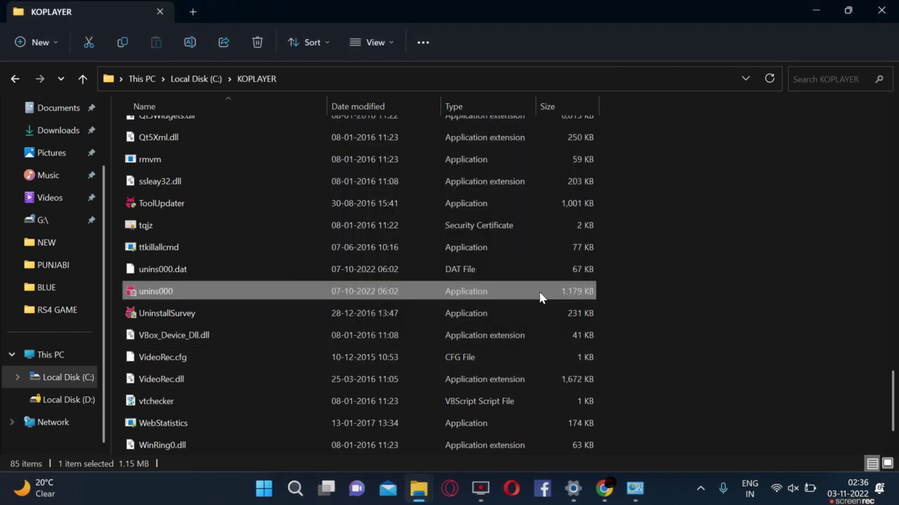
Step: Delete all files inside the KOPLAYER folder
click(351, 237)
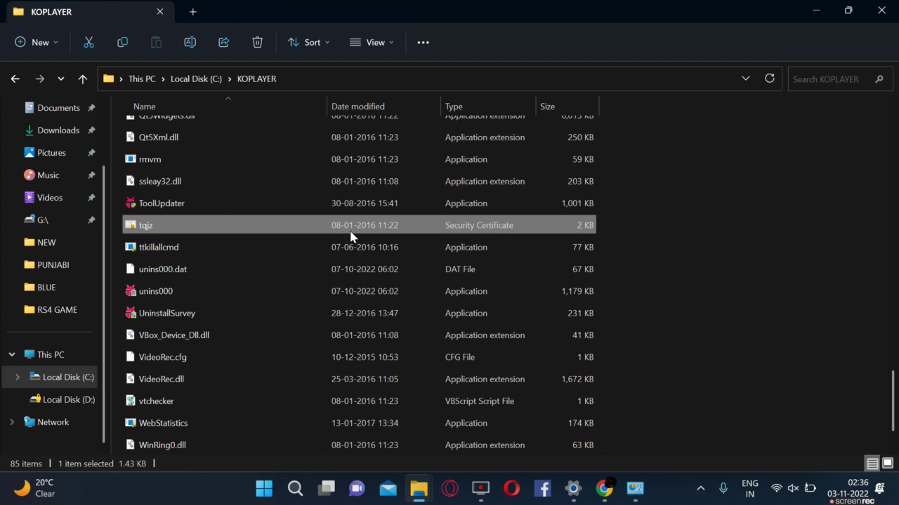
key(ctrl+a)
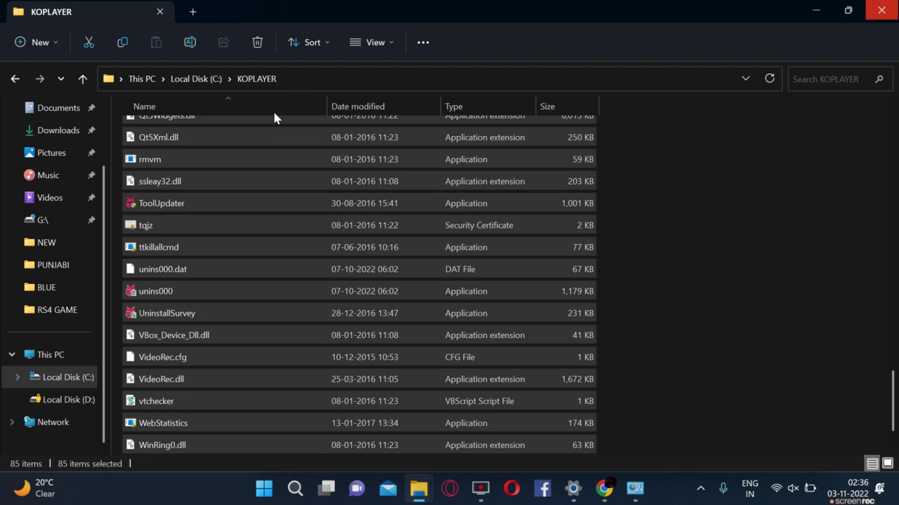
key(Delete)
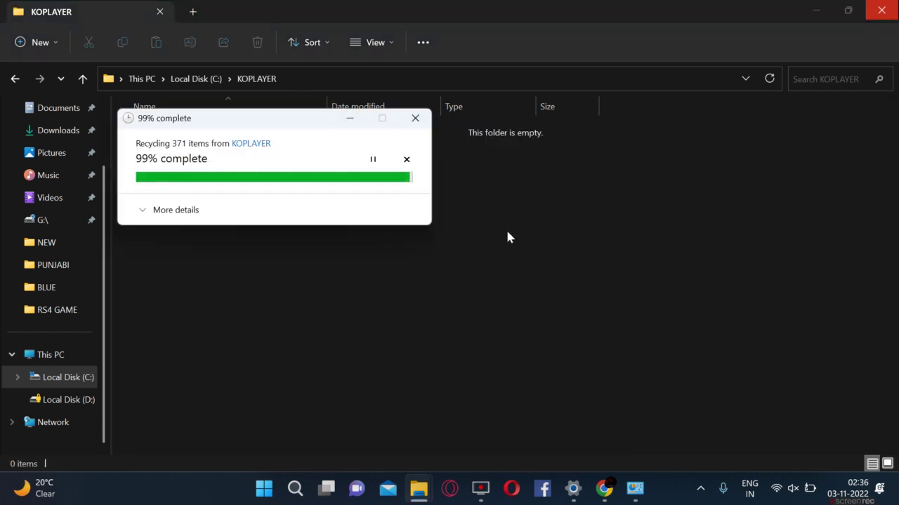
Step: Delete the KOPLAYER folder from Local Disk (C:) and minimize File Explorer
click(186, 81)
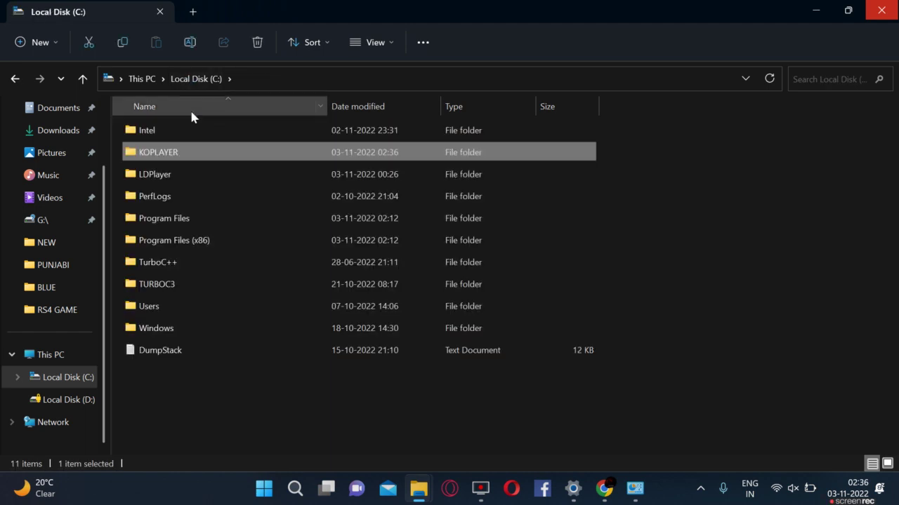
right_click(184, 154)
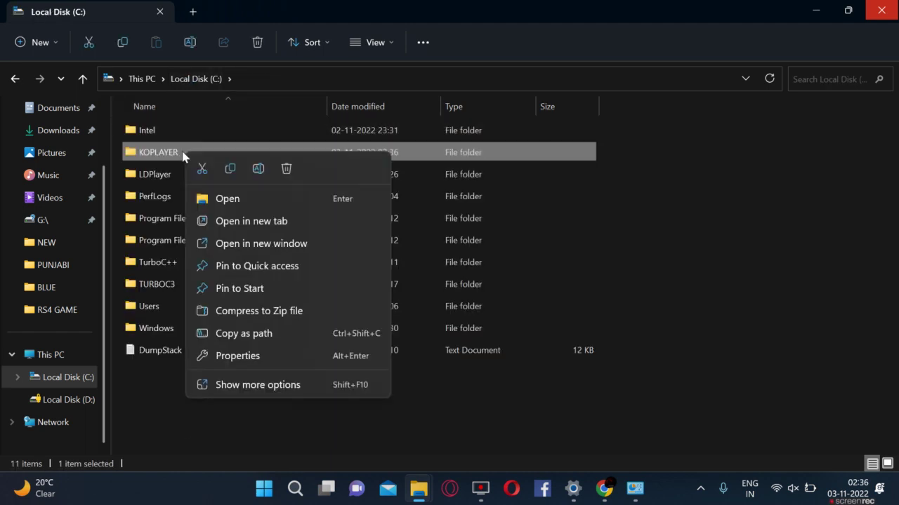
click(285, 168)
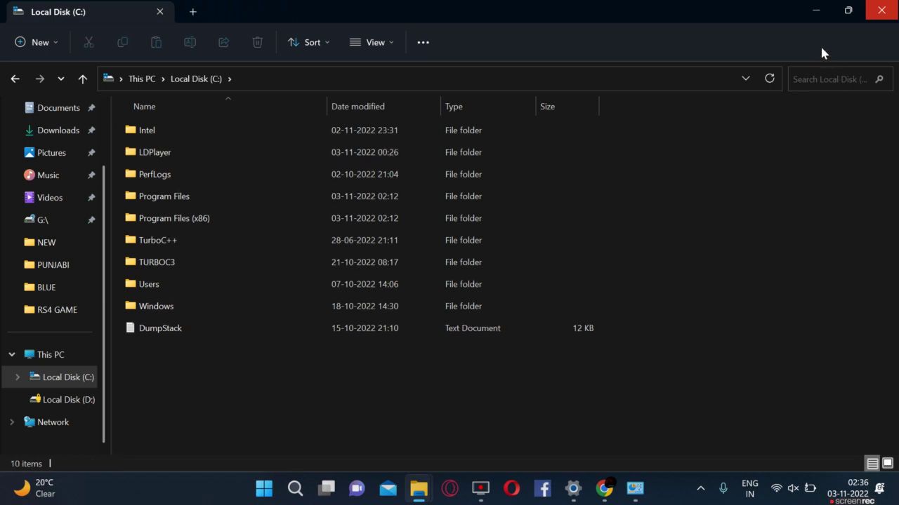
click(813, 11)
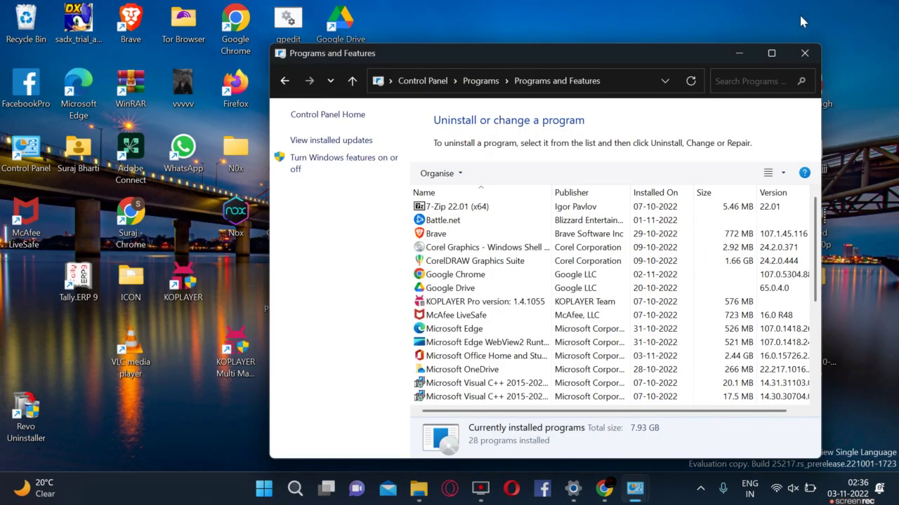
Step: Remove the KOPLAYER Pro entry, refresh to confirm 27 programs, and close Programs and Features
click(539, 82)
click(539, 82)
click(463, 302)
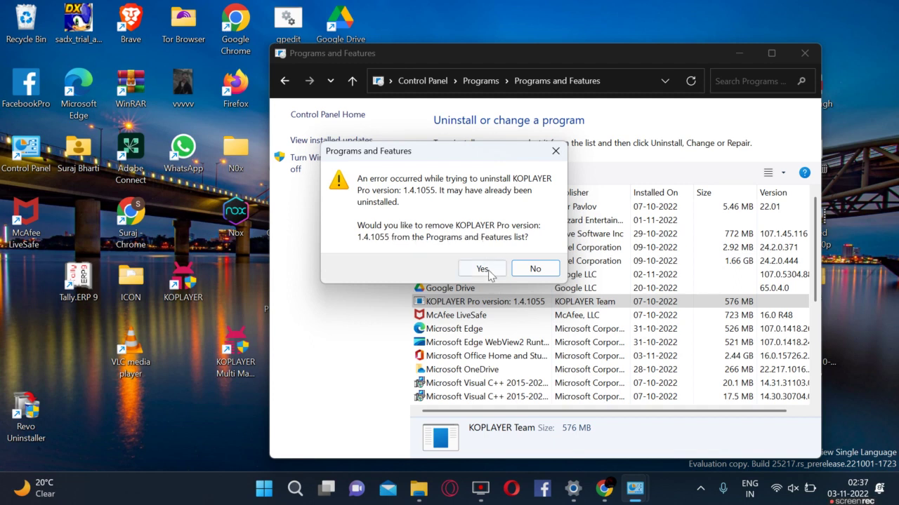
click(467, 270)
click(540, 81)
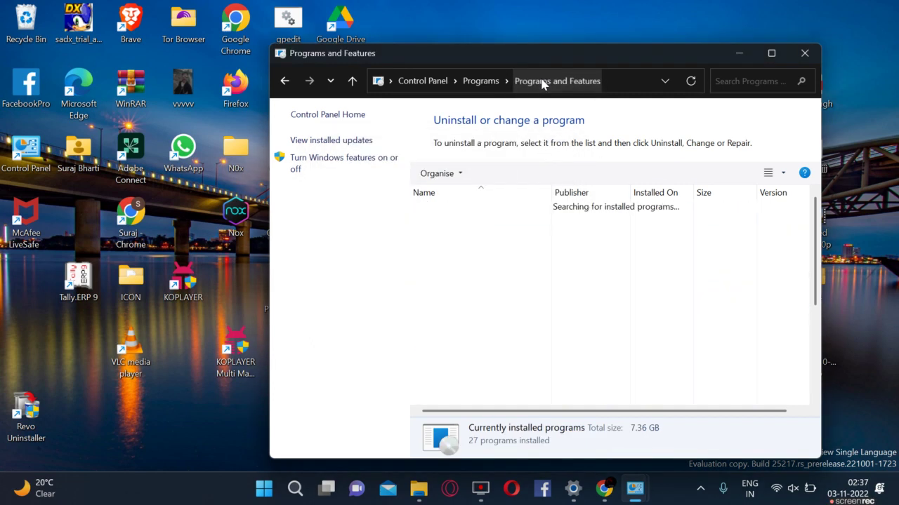
click(540, 82)
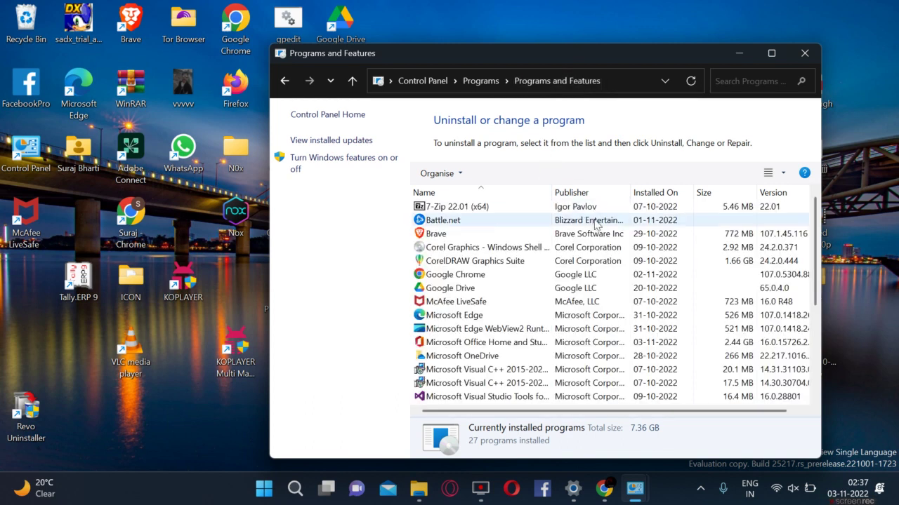
click(794, 61)
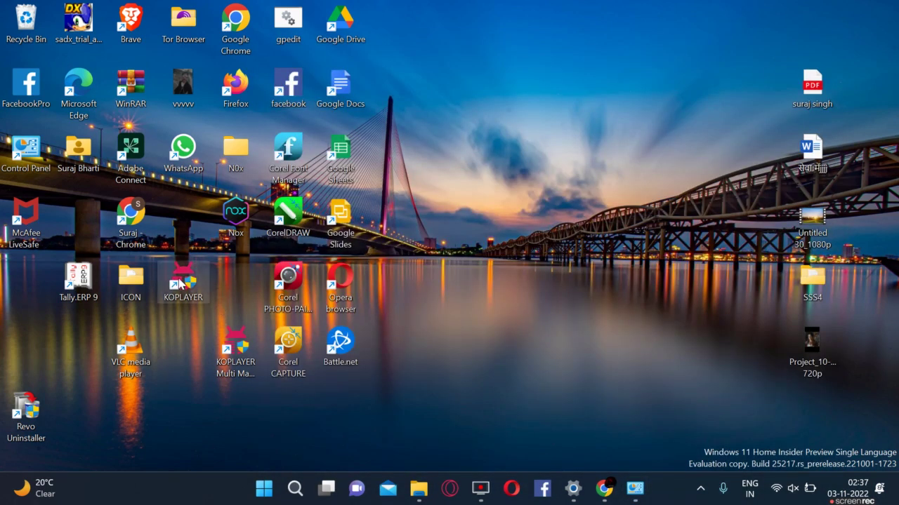
Step: Delete the broken KOPLAYER and KOPLAYER Multi Manager desktop shortcuts
double_click(181, 283)
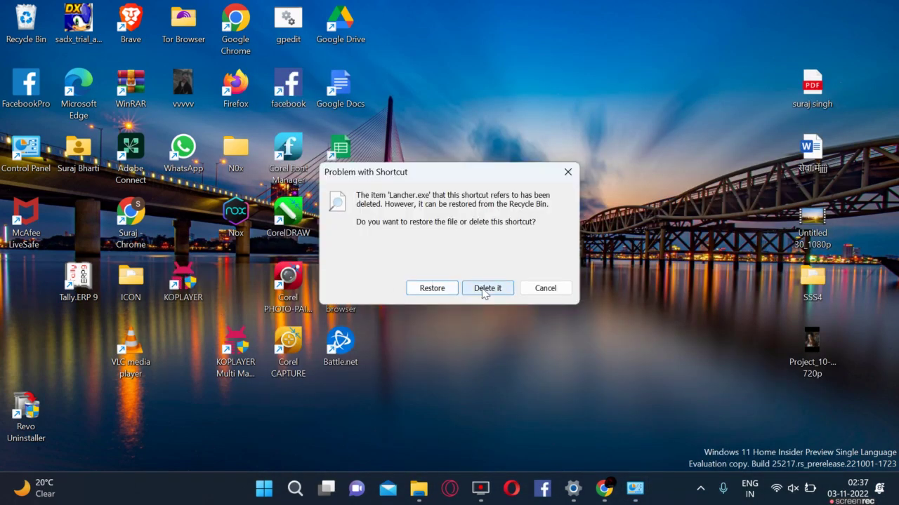
click(486, 289)
double_click(233, 344)
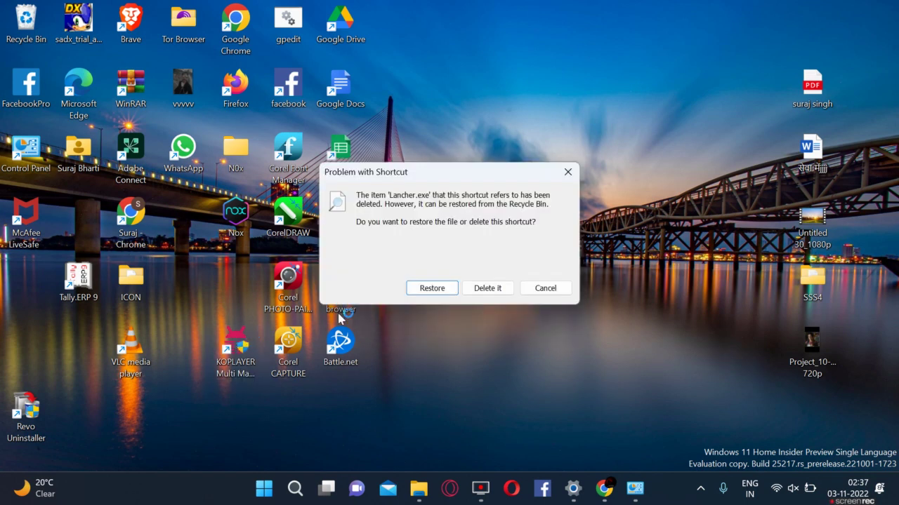
click(488, 288)
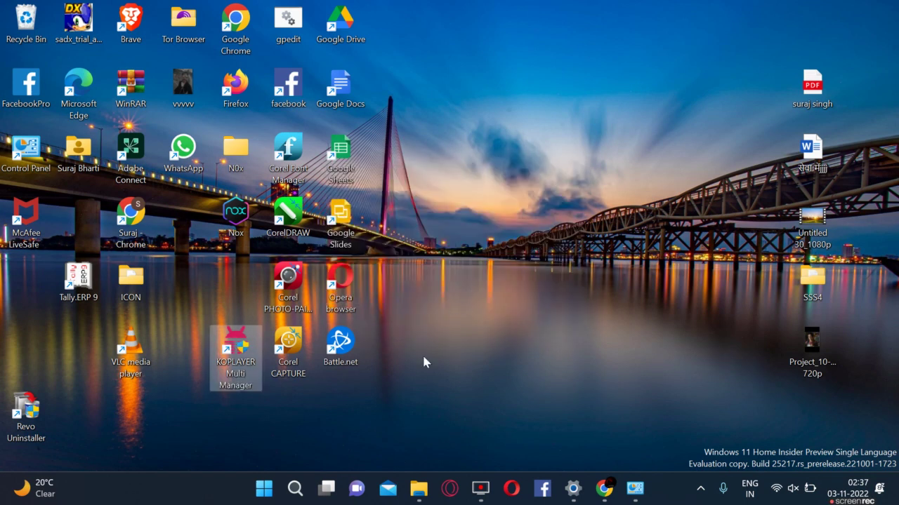
Step: Refresh the desktop twice to confirm both shortcuts are gone
right_click(580, 215)
click(580, 223)
right_click(535, 212)
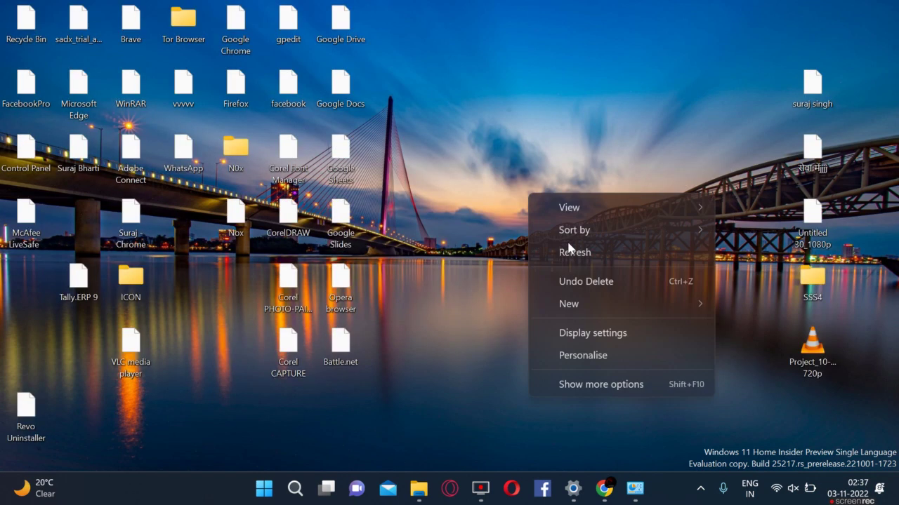
click(568, 250)
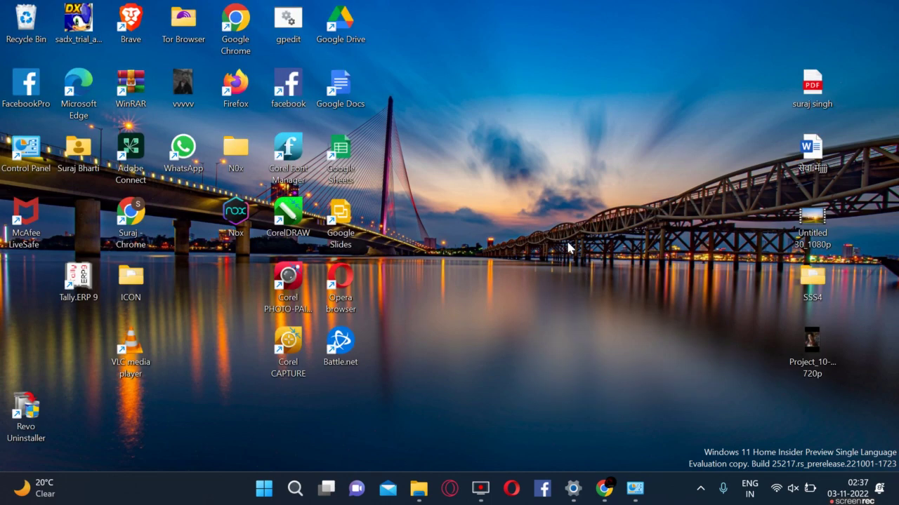